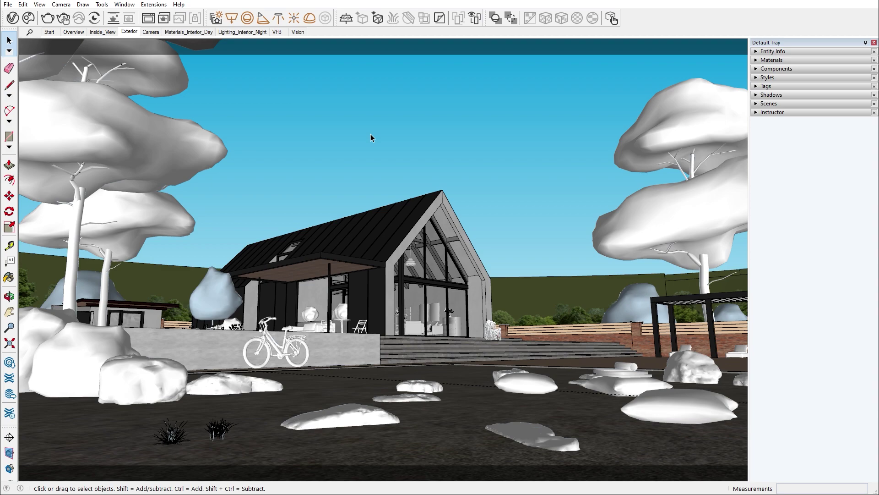
Add a Light Mix render element in the V-Ray Asset Editor, keeping it grouped by Individual Lights
left_click(13, 18)
left_click(83, 63)
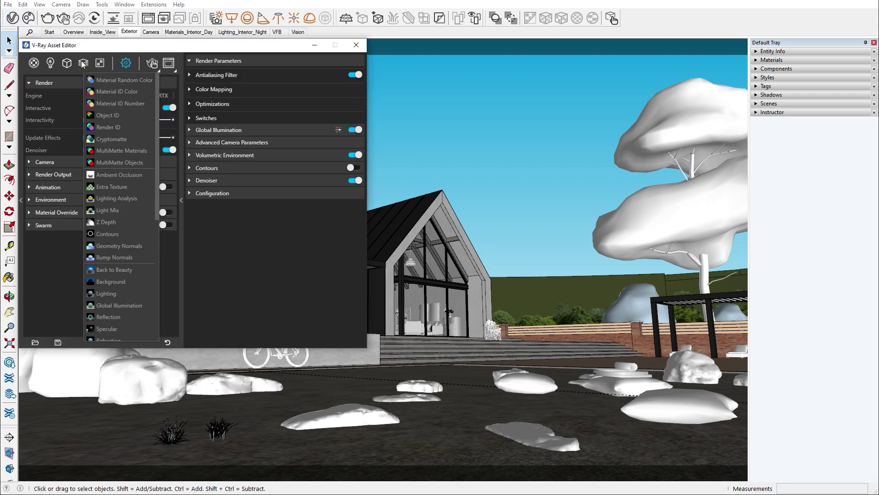
left_click(109, 210)
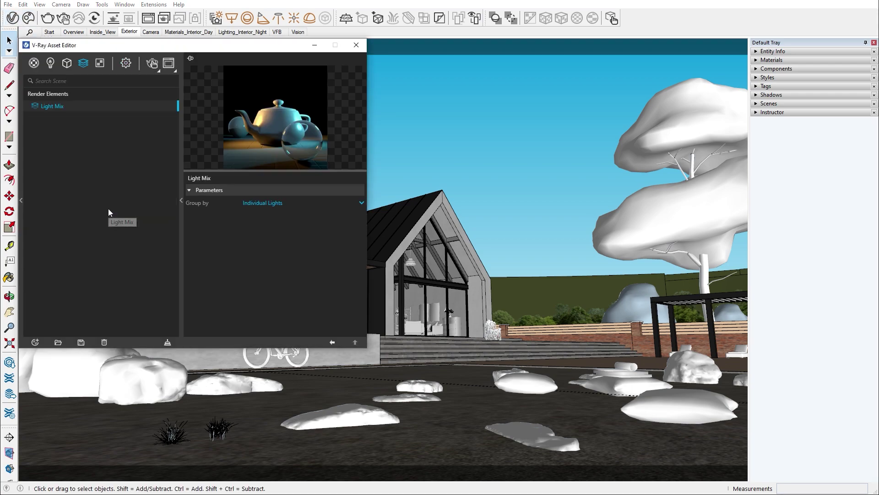
left_click(264, 202)
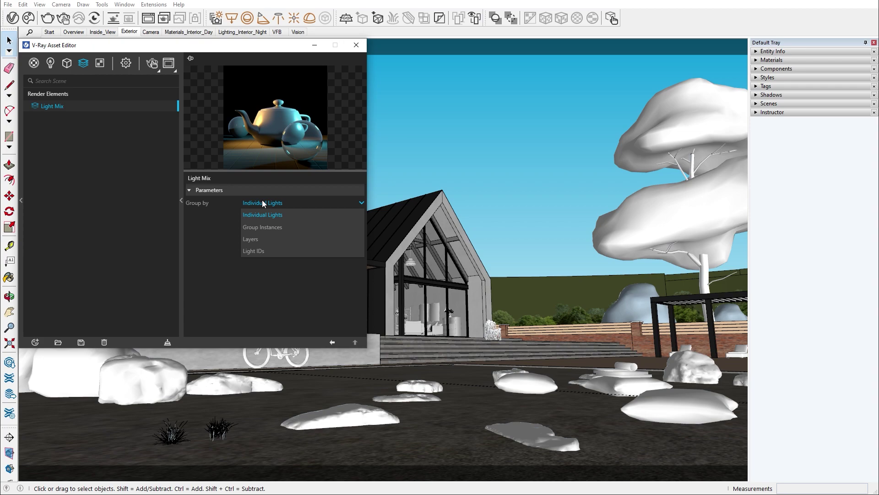
left_click(264, 203)
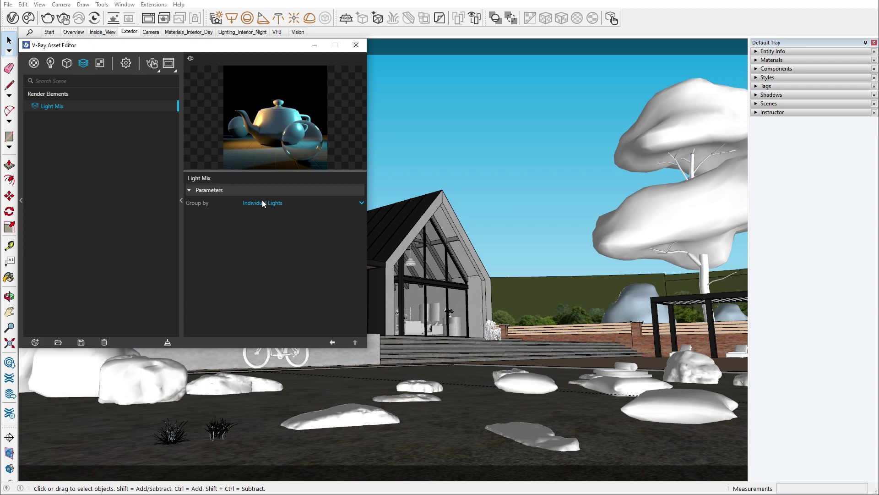
Start an interactive render and set the SketchUp shadow time to 09:36 AM
left_click(65, 17)
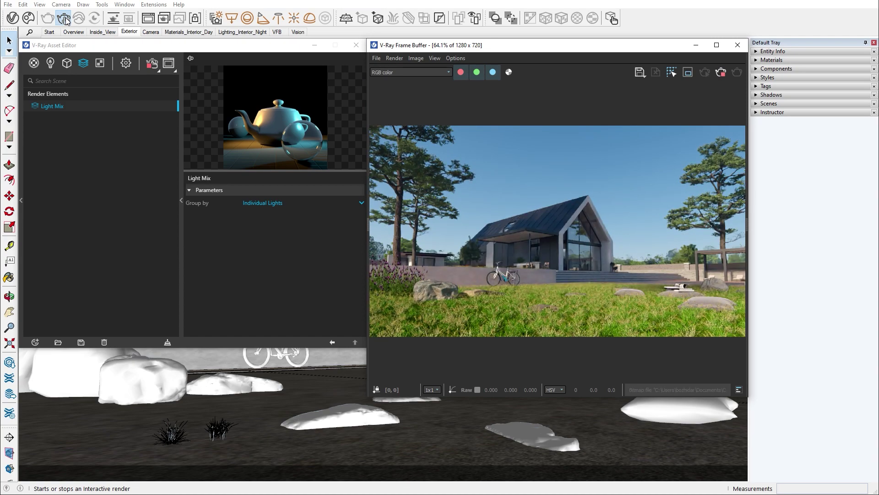
left_click(771, 95)
left_click(799, 131)
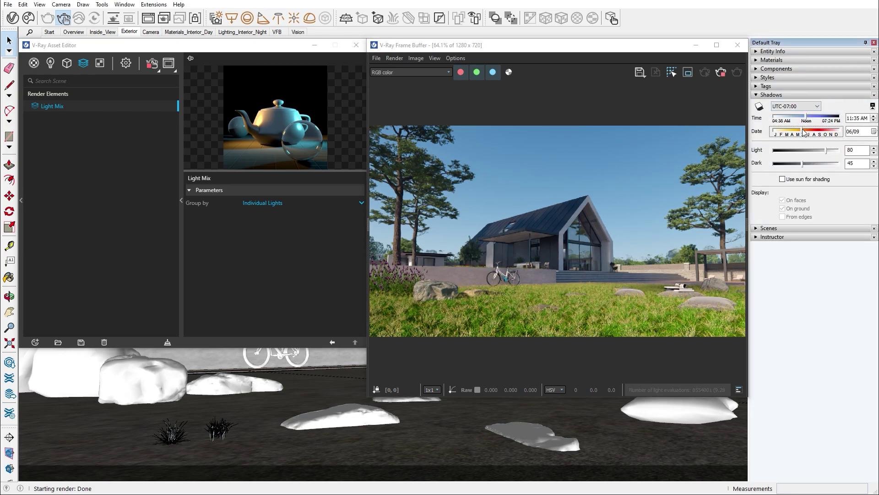
left_click(797, 118)
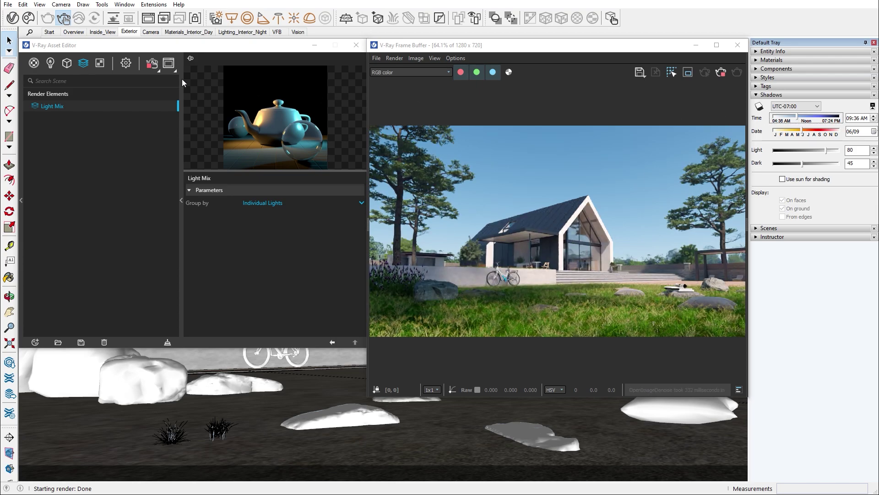
Enable custom orientation for the SunLight and set its horizontal angle to 334 and vertical angle to 5
left_click(51, 64)
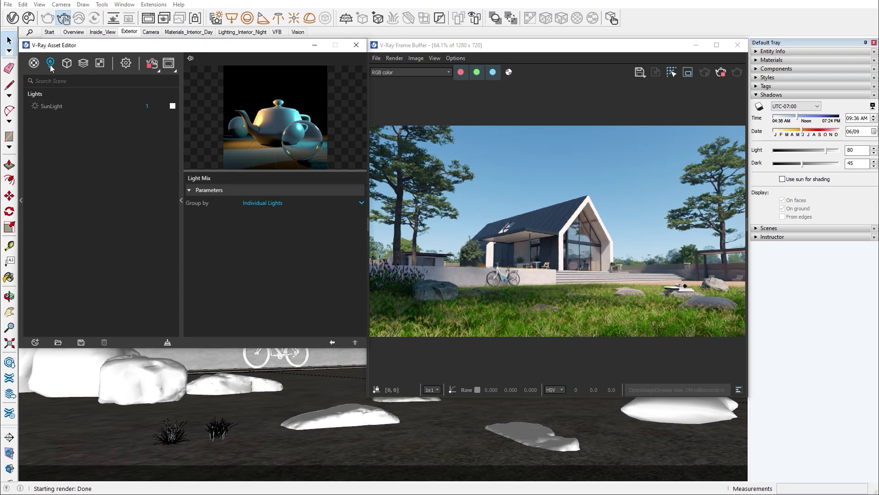
left_click(49, 110)
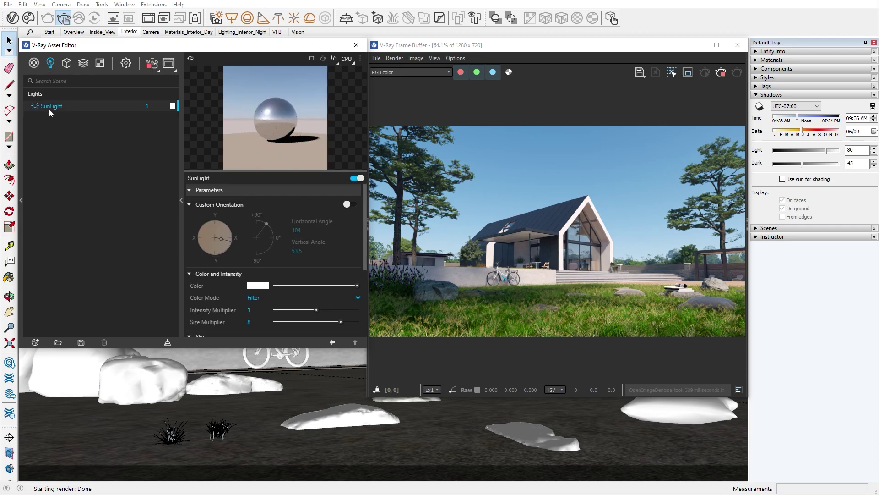
left_click(351, 205)
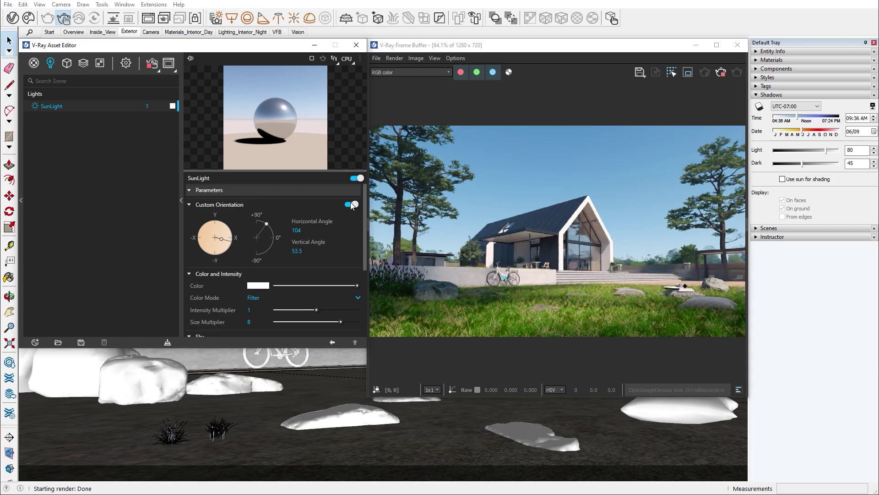
double_click(293, 231)
type("334")
key("Return")
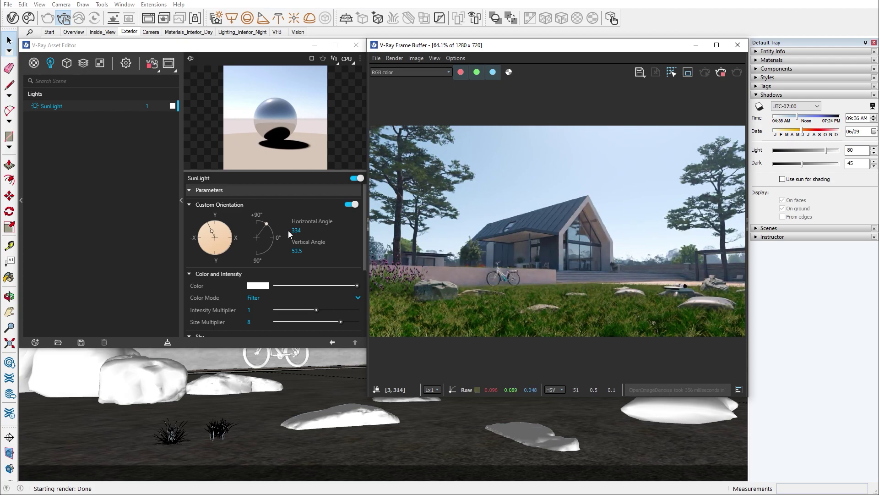
left_click(300, 251)
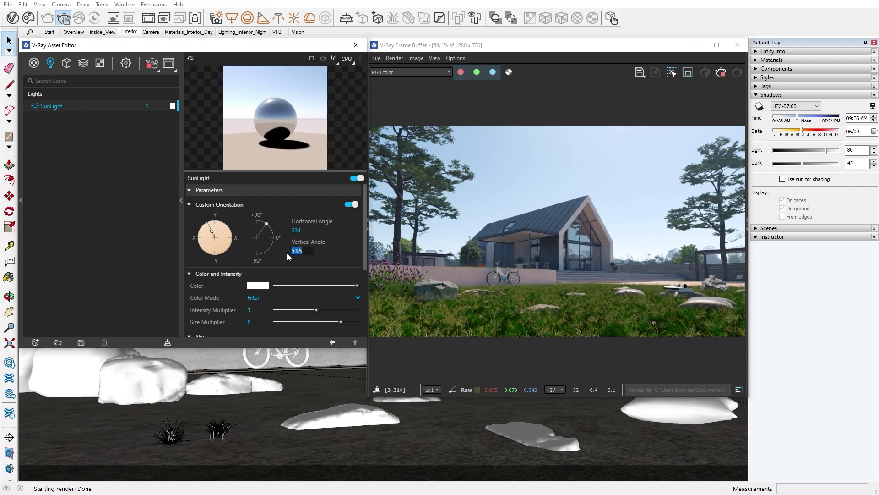
key("Return")
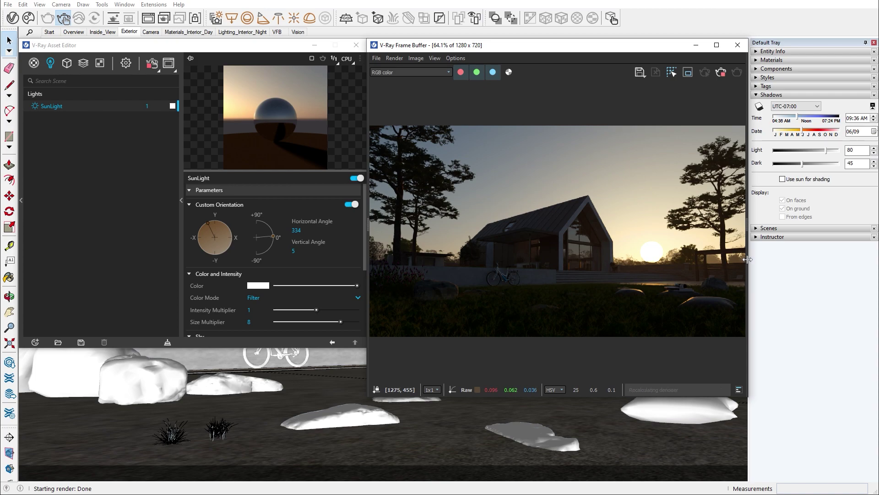
Widen the frame buffer to show its layers and enable Lens Effects bloom/glare with size about 23 and intensity about 1.47
left_click_drag(747, 259, 875, 265)
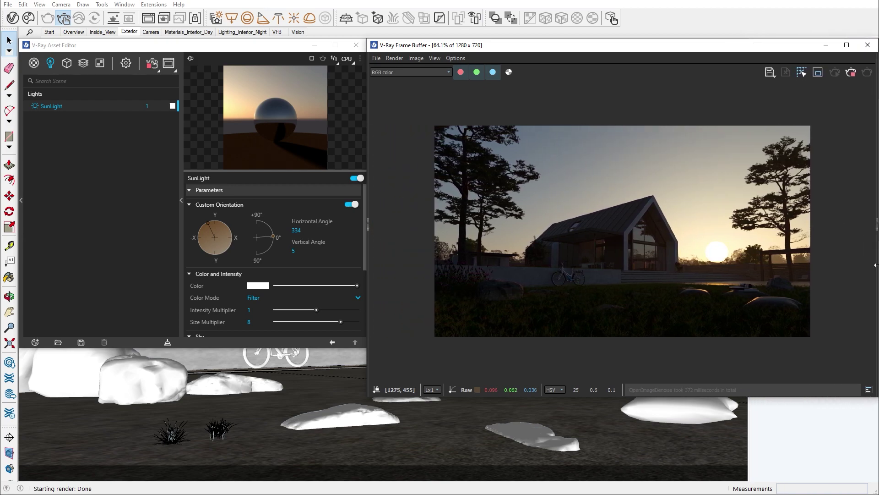
left_click_drag(873, 223, 812, 227)
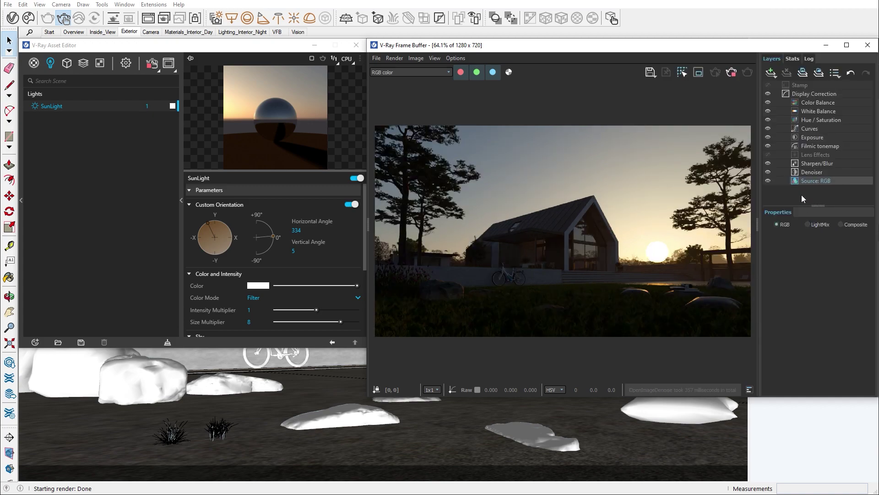
left_click(797, 155)
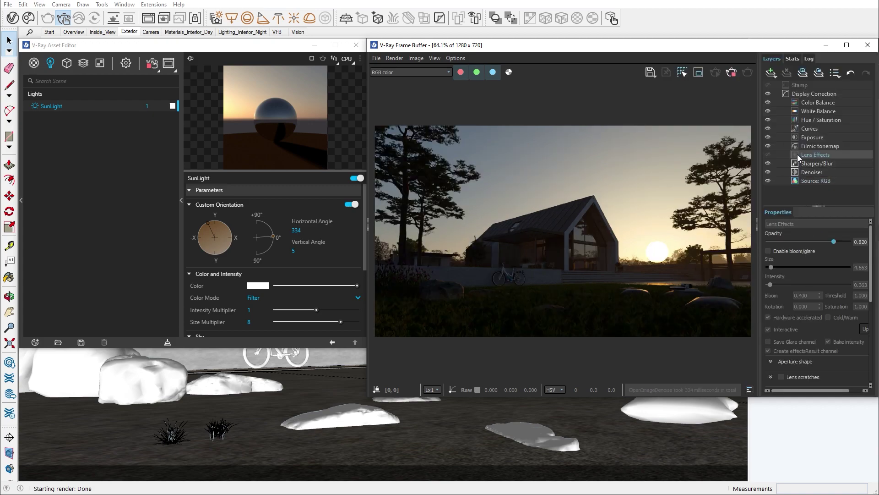
left_click(768, 251)
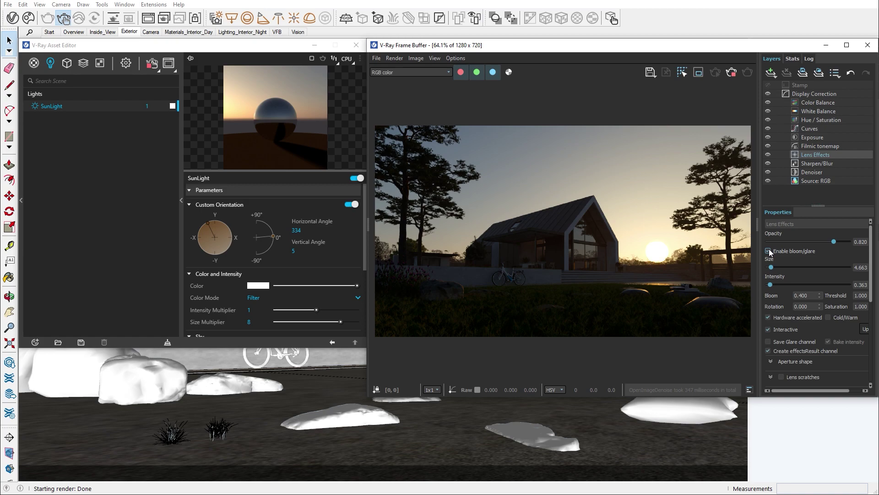
left_click_drag(771, 267, 779, 284)
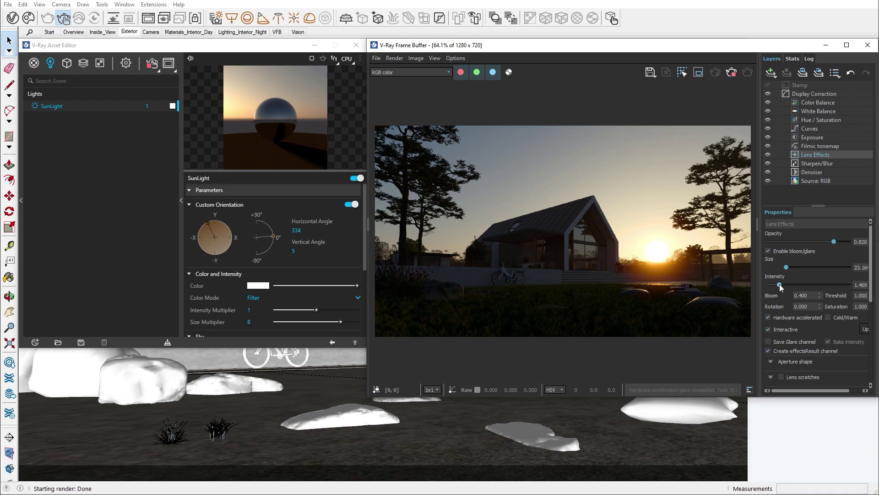
Enable blades in the Lens Effects aperture shape with 6 sides and check the aperture preview
left_click(771, 361)
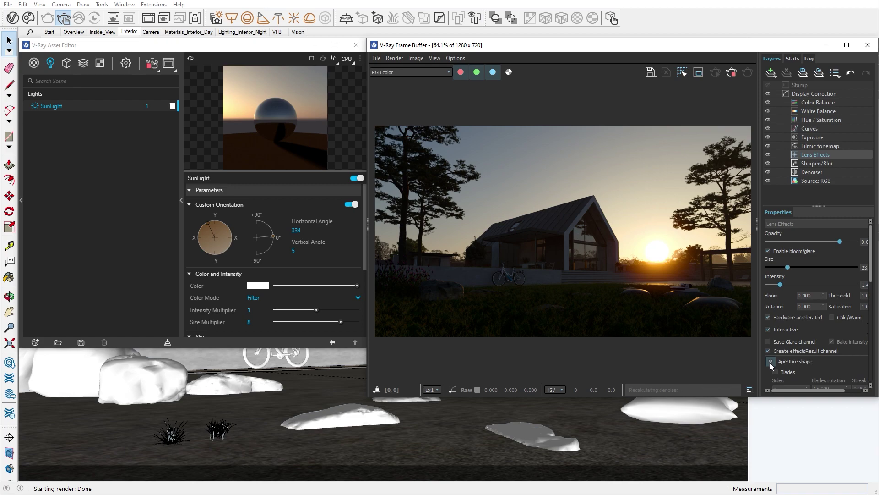
left_click_drag(871, 280, 869, 303)
left_click(775, 309)
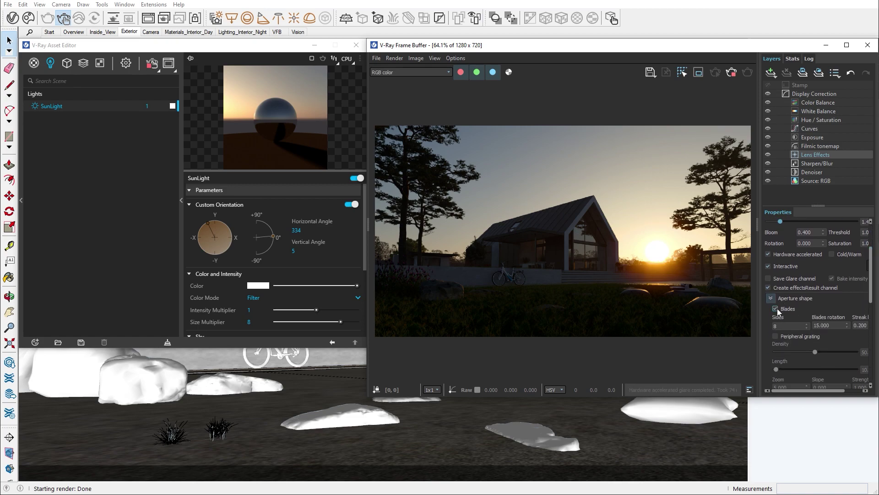
left_click(783, 325)
type("6")
left_click_drag(871, 295, 874, 348)
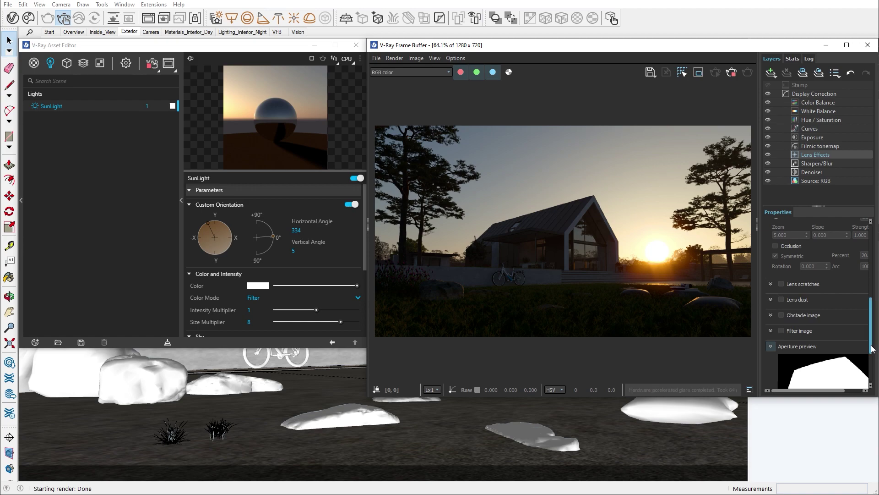
left_click_drag(871, 349, 876, 264)
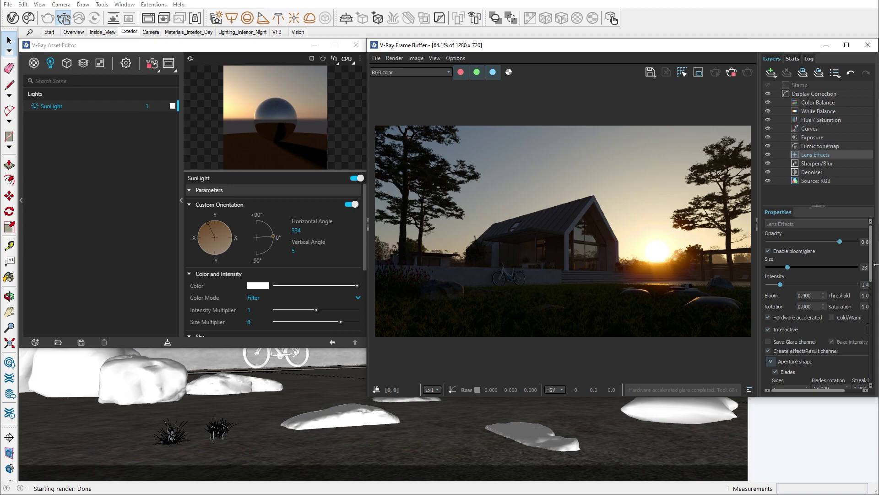
Switch the render source to LightMix, then turn All and SunLight off and back on to compare their contribution
left_click(814, 182)
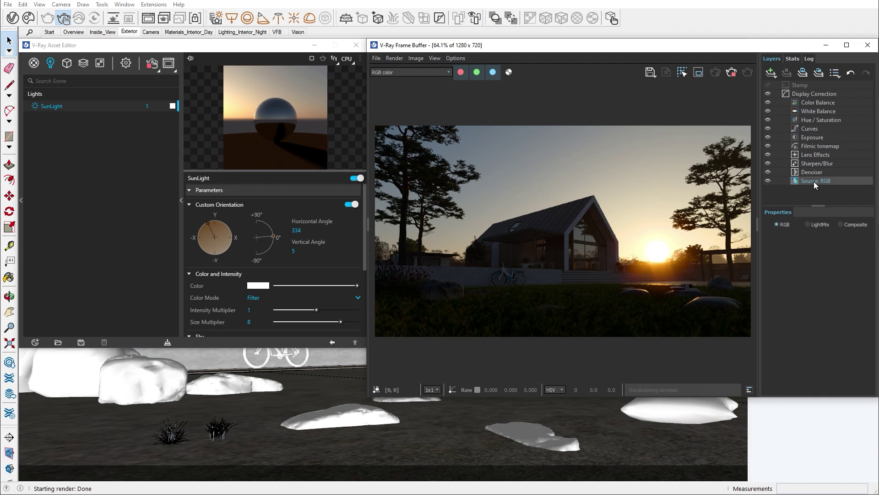
left_click(808, 223)
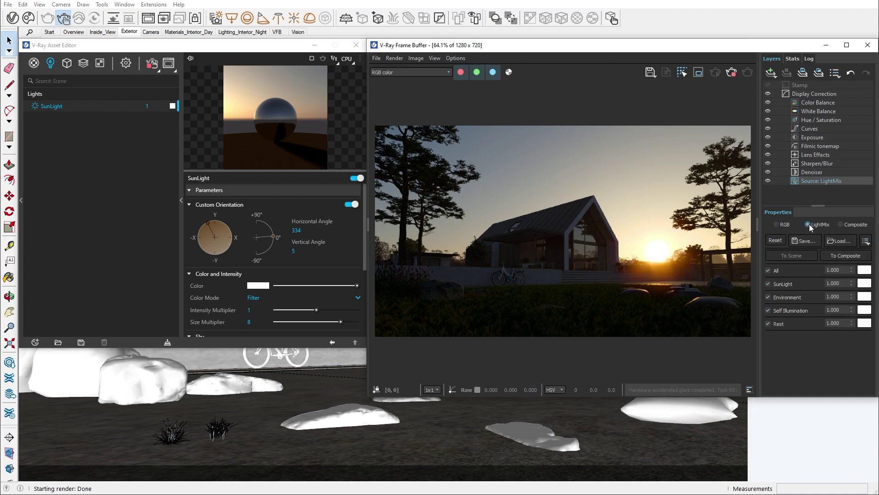
left_click(768, 270)
left_click(768, 270)
left_click(768, 284)
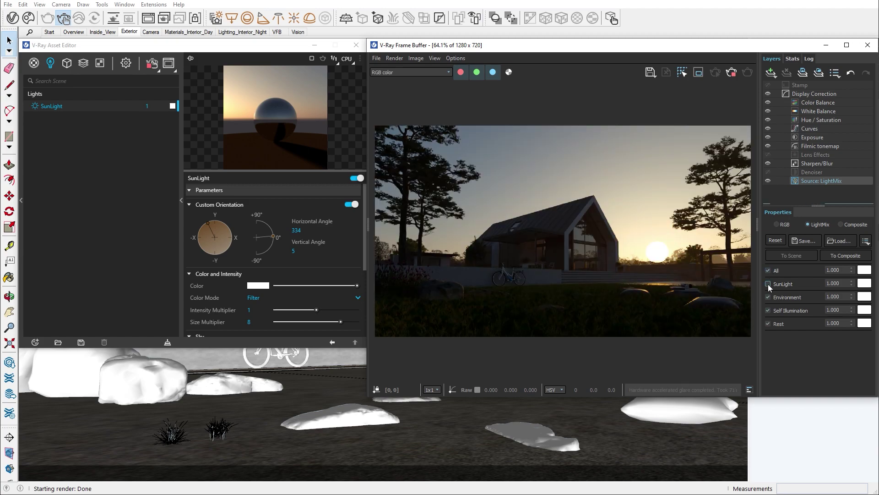
left_click(768, 284)
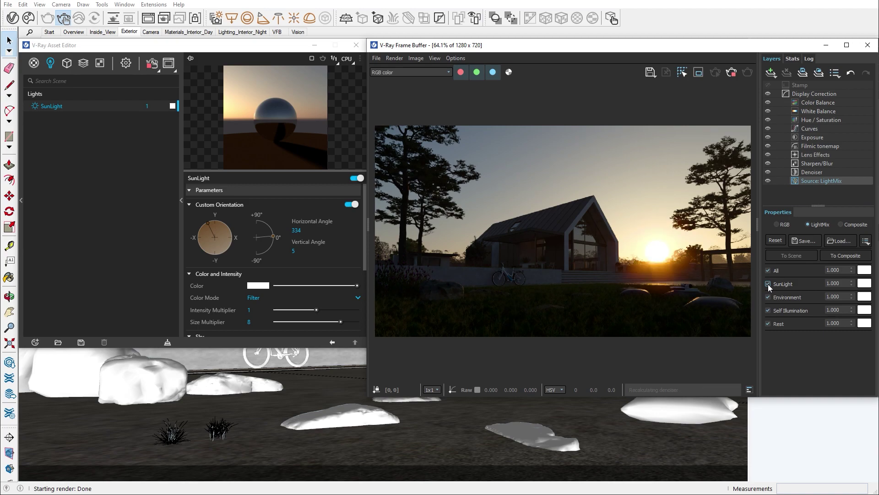
Set the SunLight multiplier to 1.5 in the light mix and tint it pink with saturation 0.369
left_click(833, 283)
key("Return")
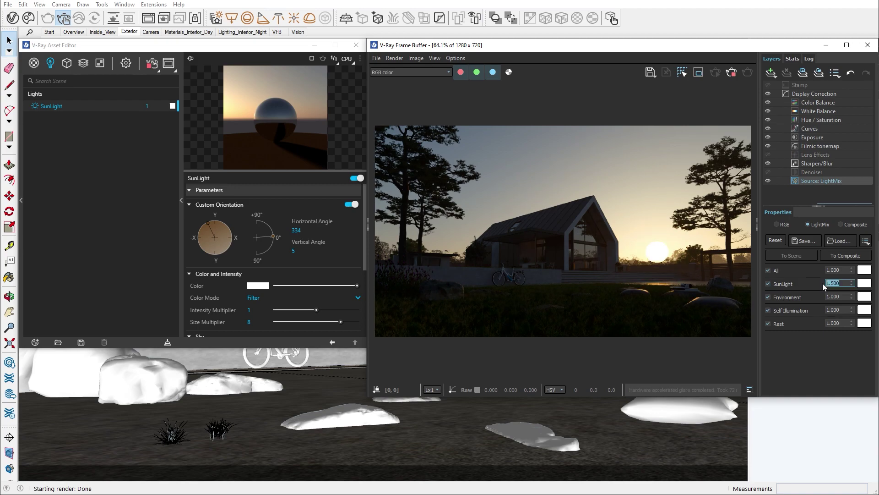
left_click(864, 284)
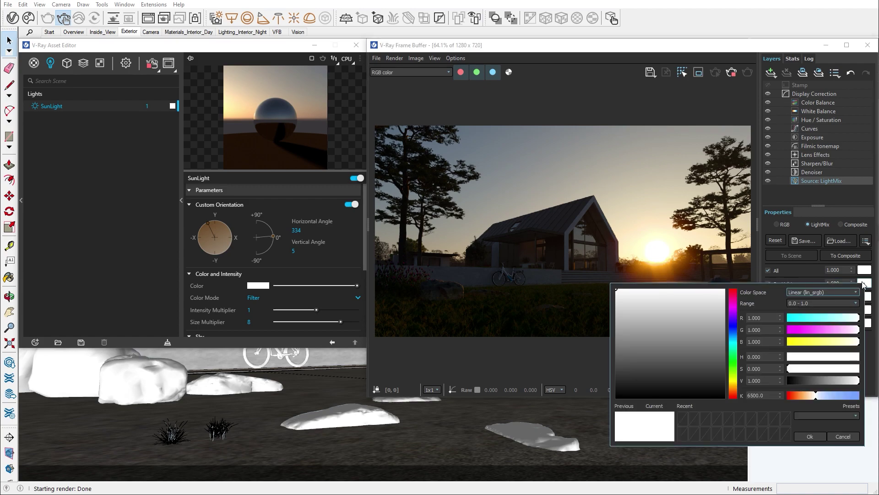
left_click_drag(789, 368, 815, 369)
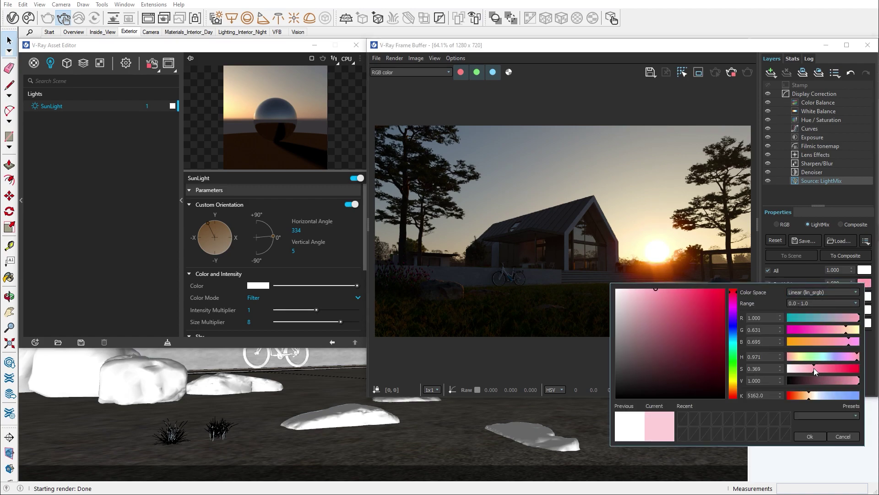
left_click(810, 436)
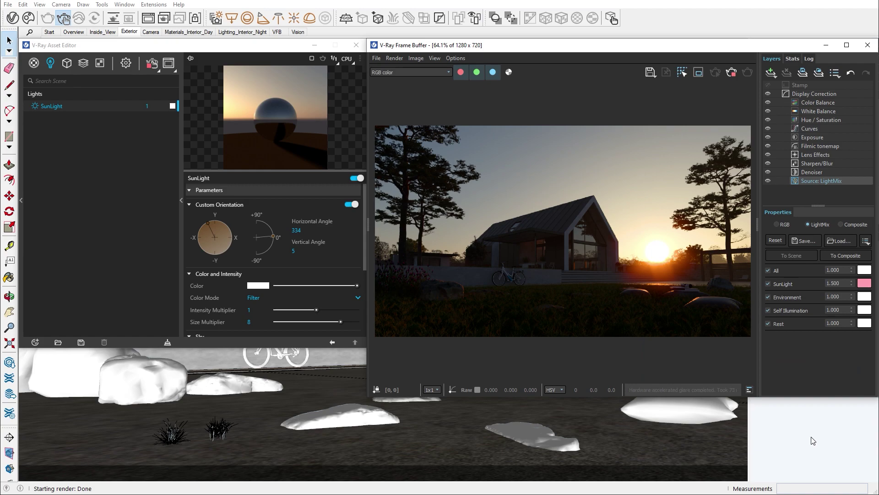
Tint the Environment light in the light mix a warm orange with a colour temperature of about 5102 K
left_click(864, 297)
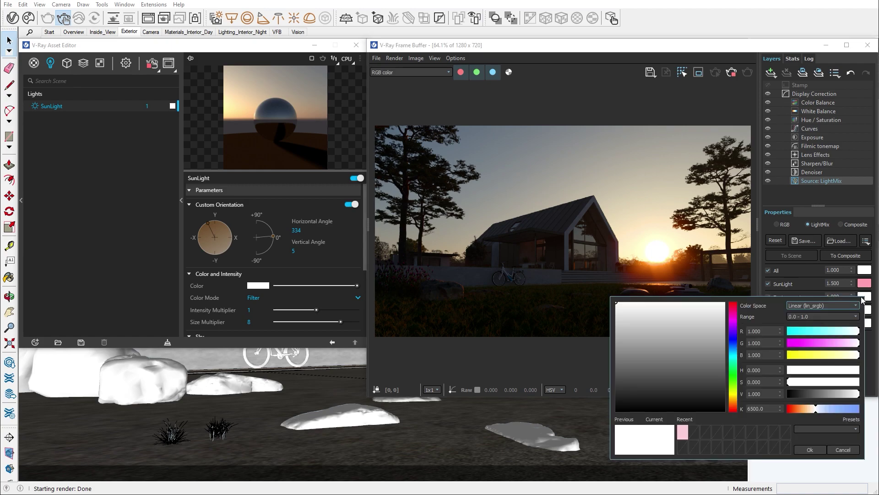
left_click_drag(815, 411, 809, 411)
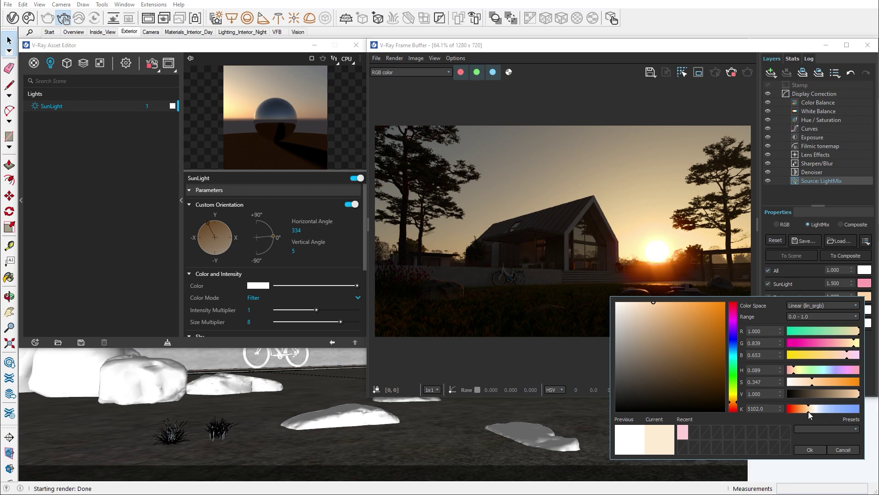
left_click(813, 447)
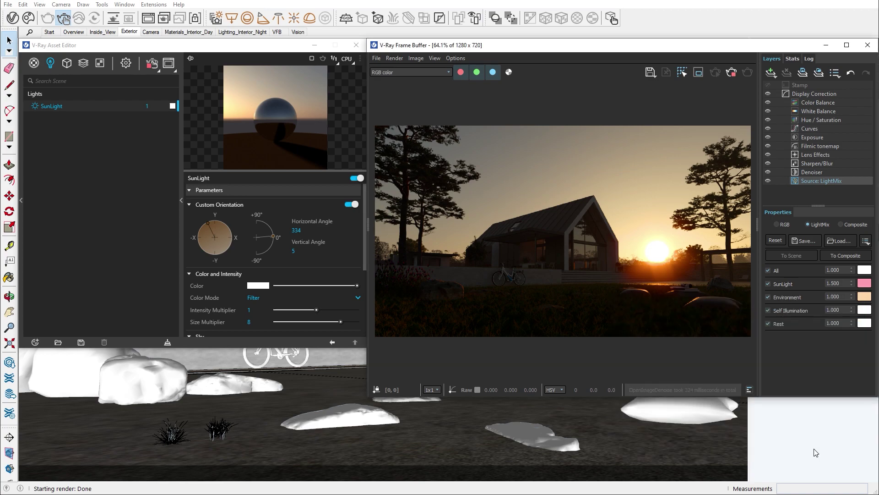
Set the SunLight's vertical angle to 0 and horizontal angle to 118
left_click(293, 251)
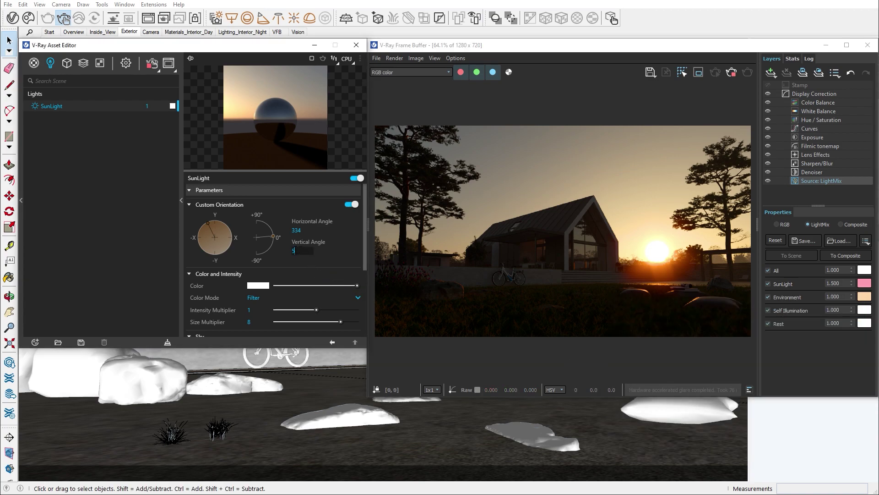
type("0")
key("Return")
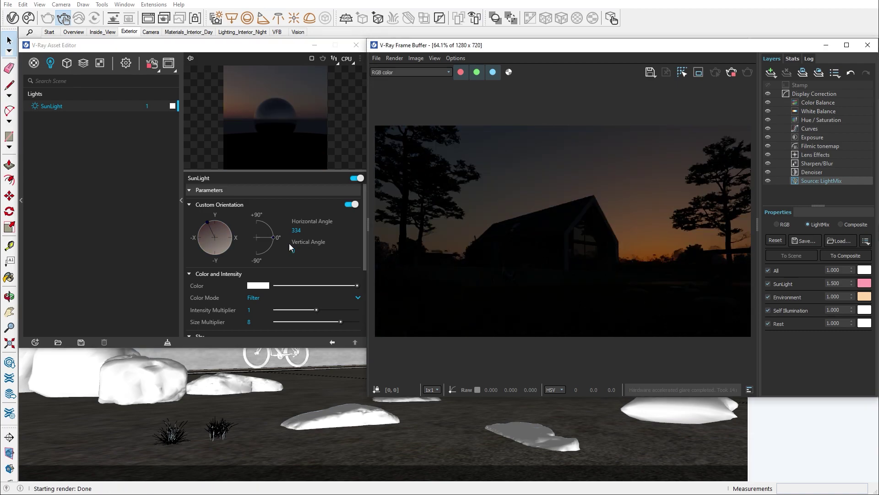
left_click(286, 229)
type("118")
key("Return")
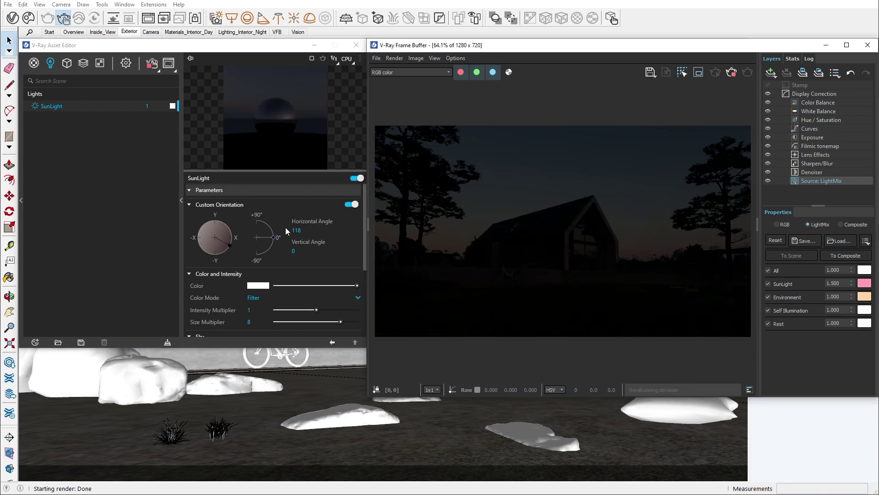
Set the Environment multiplier to 3 in the light mix and tint it blue with saturation 0.452
double_click(830, 296)
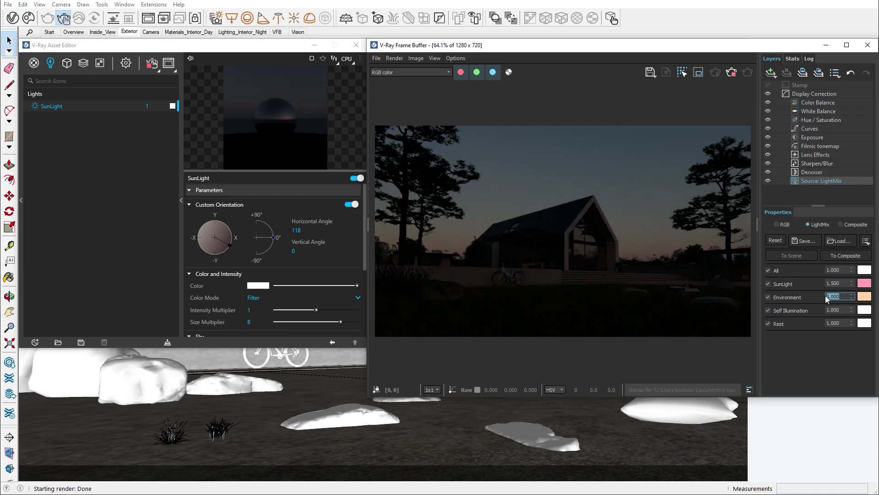
left_click(864, 296)
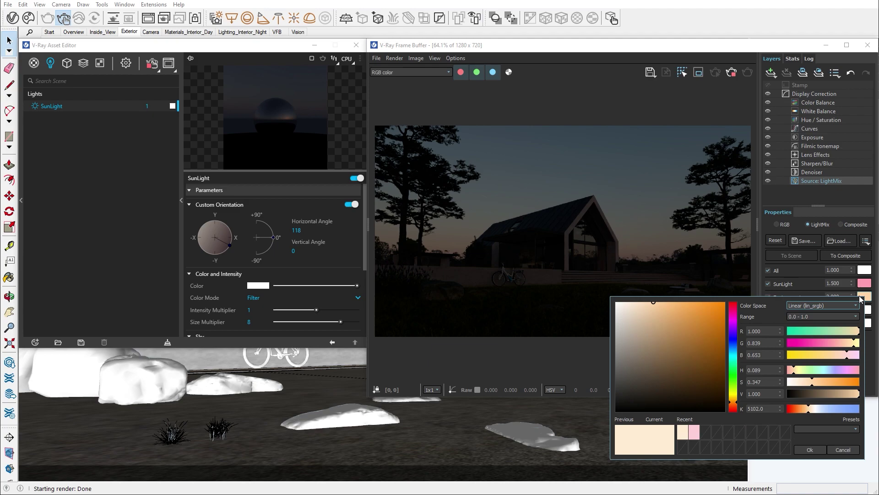
left_click_drag(808, 408, 820, 385)
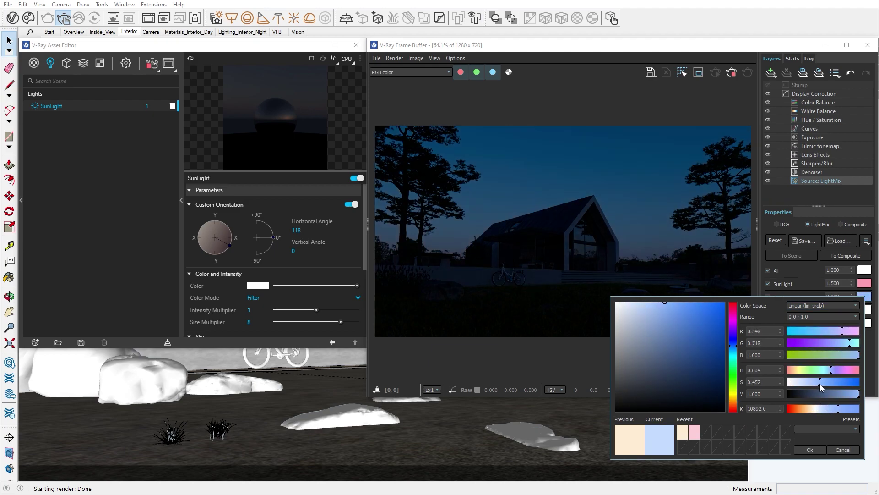
left_click(810, 449)
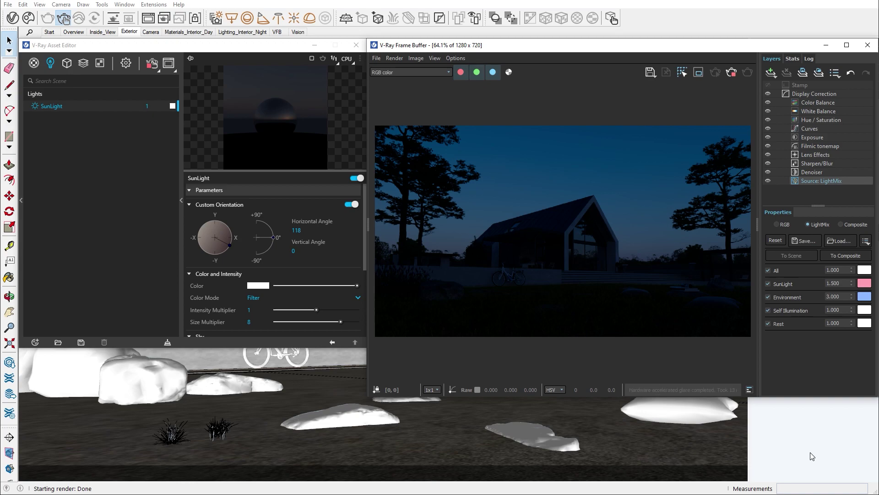